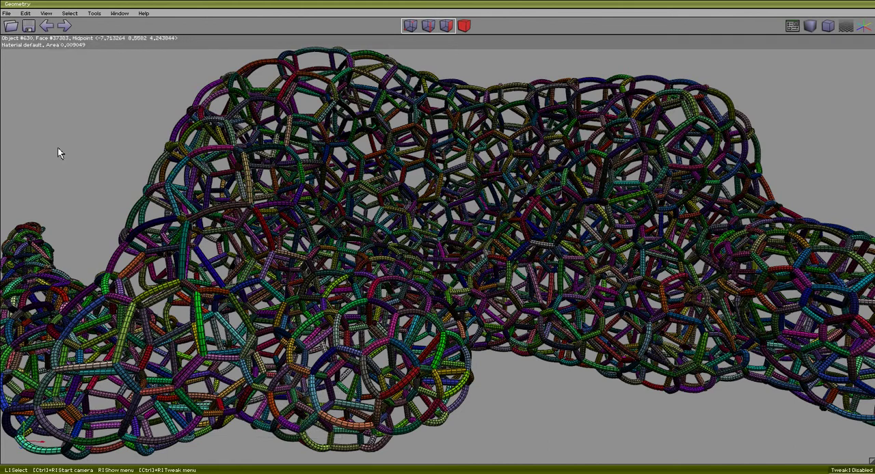
# - Fly the camera deep into the lattice for a close-up of the multicolored rods and joints
pyautogui.hotkey('ctrl', 'r')
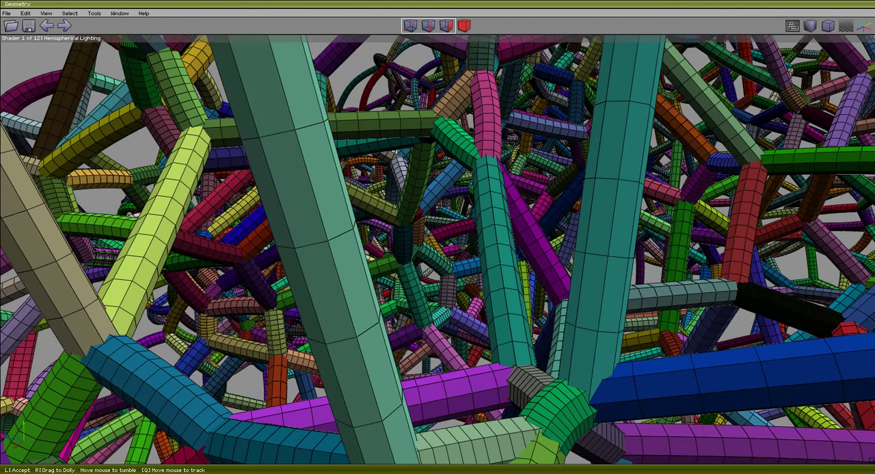
# - Accept the close-up among the thick faceted struts as the current view
pyautogui.click(48, 144)
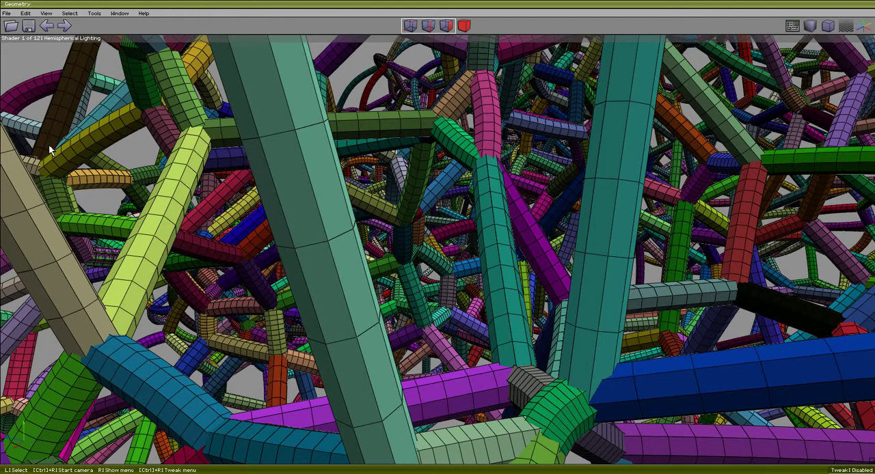